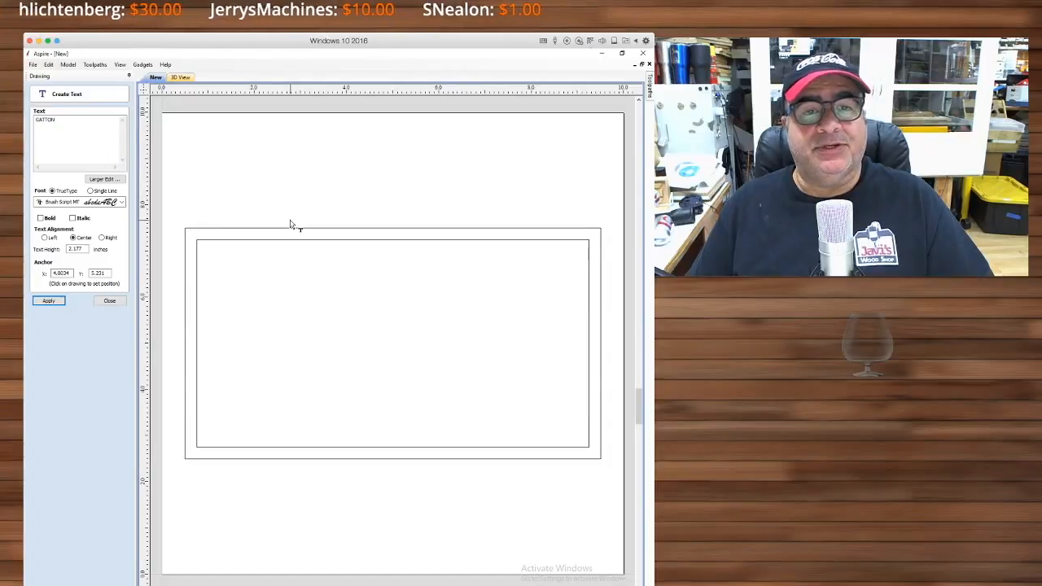
Step: Set the GATTON text in the BatmanForeverAlternate font and reduce its height to fit inside the inner frame
click(121, 202)
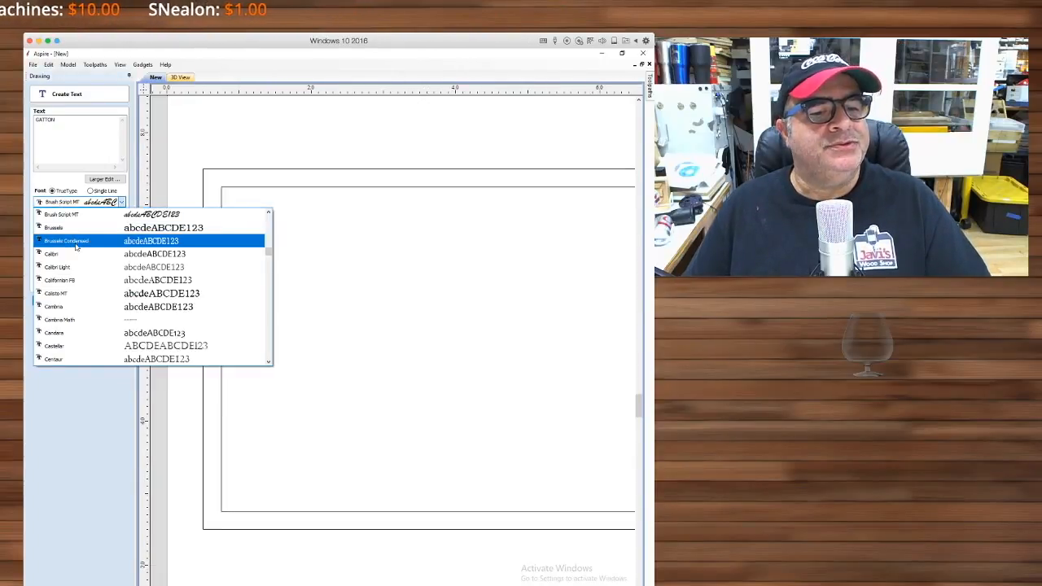
scroll(133, 298, up, 4)
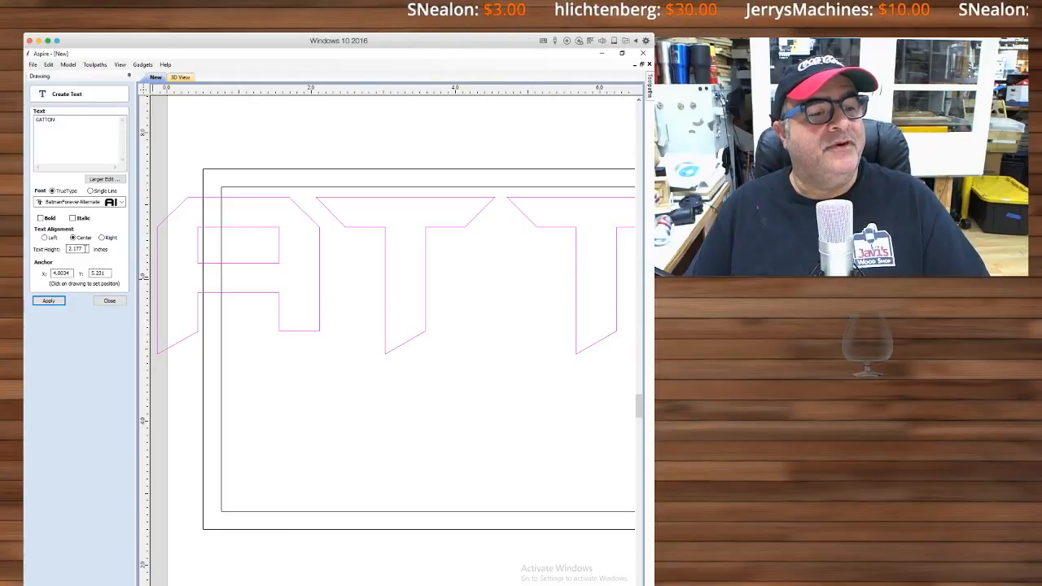
drag(86, 249, 64, 249)
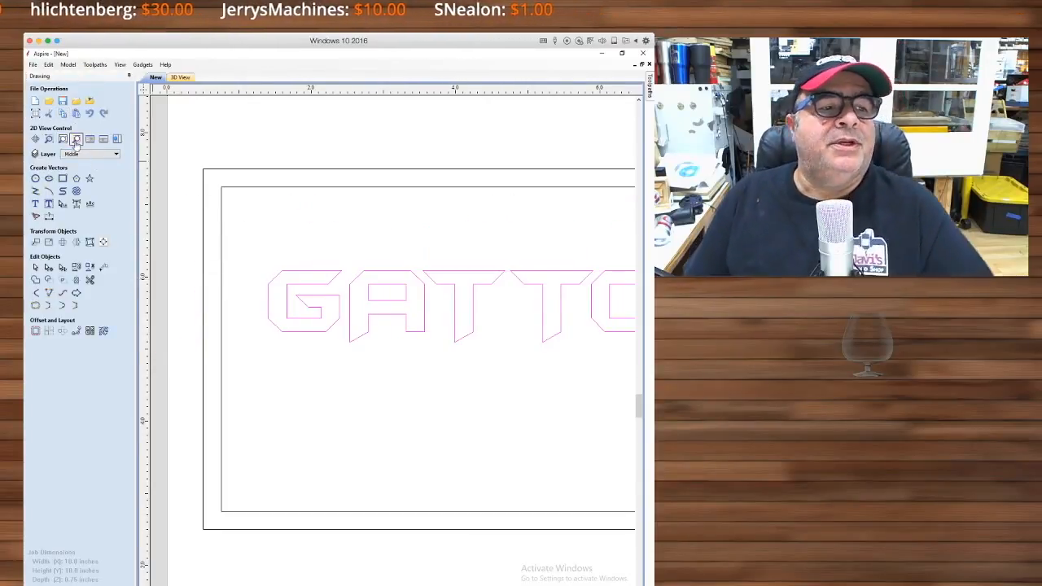
click(63, 139)
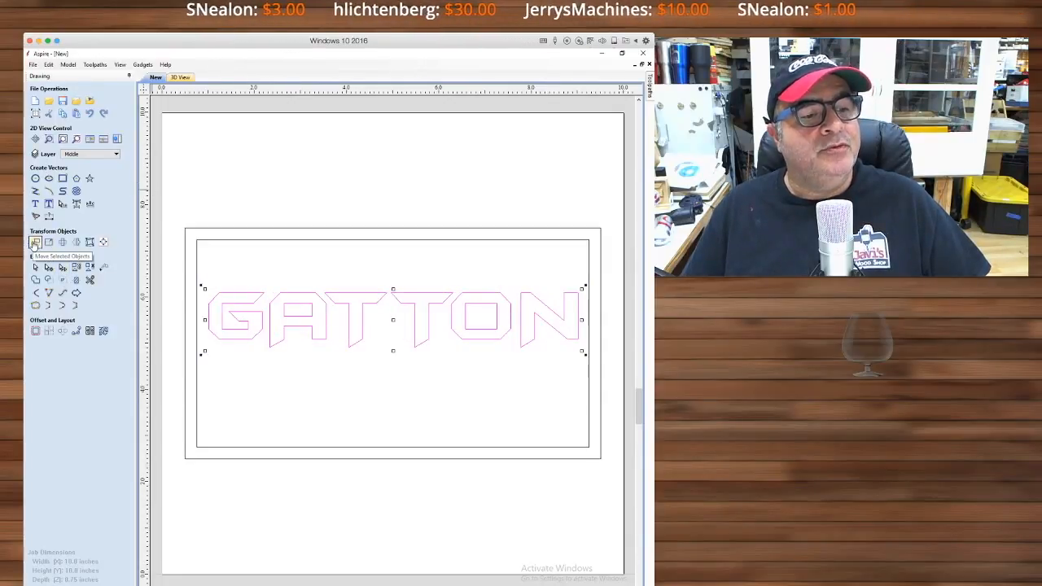
Step: Move the CNC text's centre to the absolute position X 5, Y 5 inches
click(35, 243)
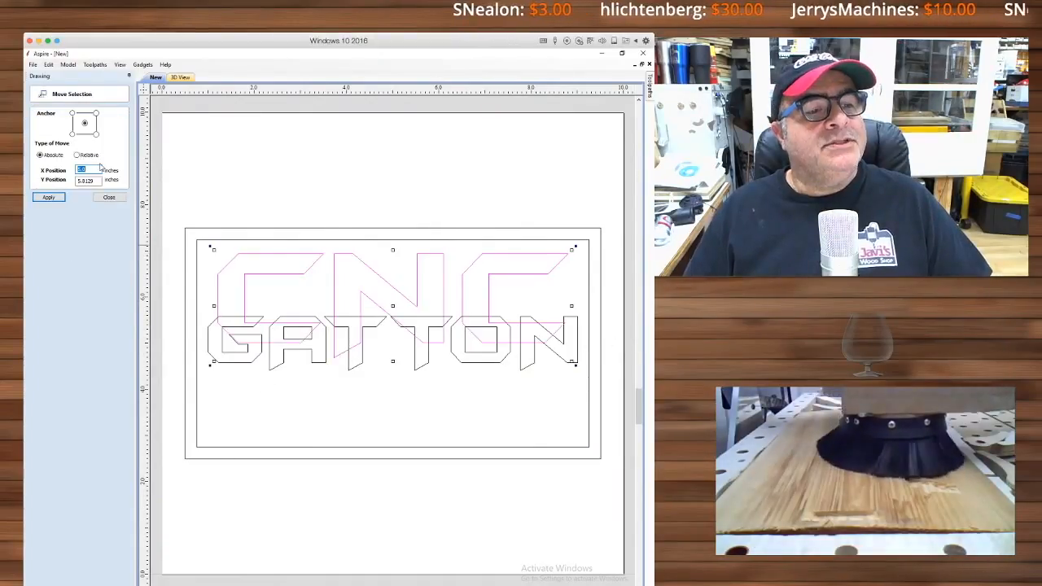
text(5)
key(Tab)
text(5)
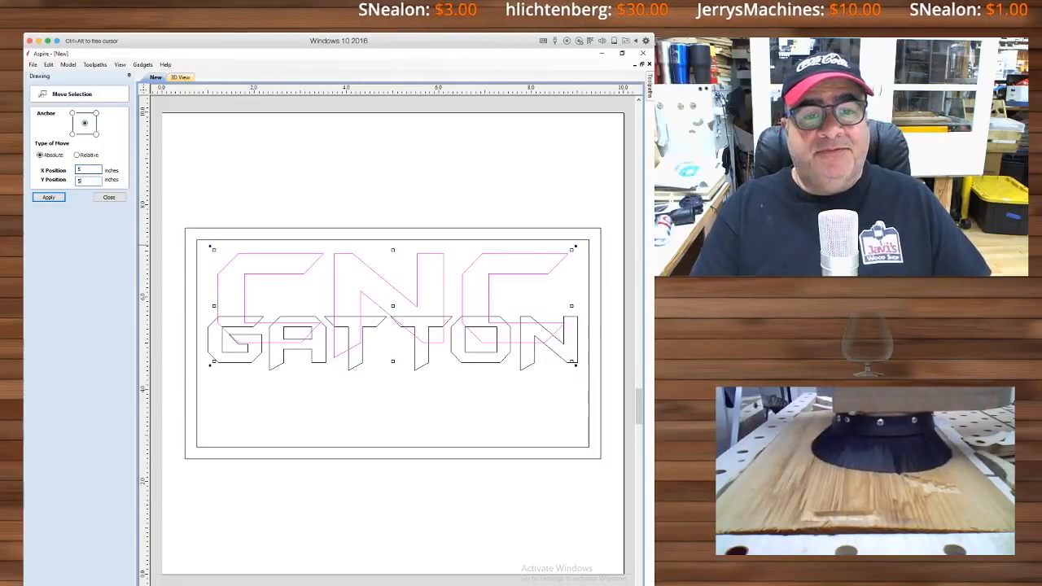
click(53, 197)
click(299, 367)
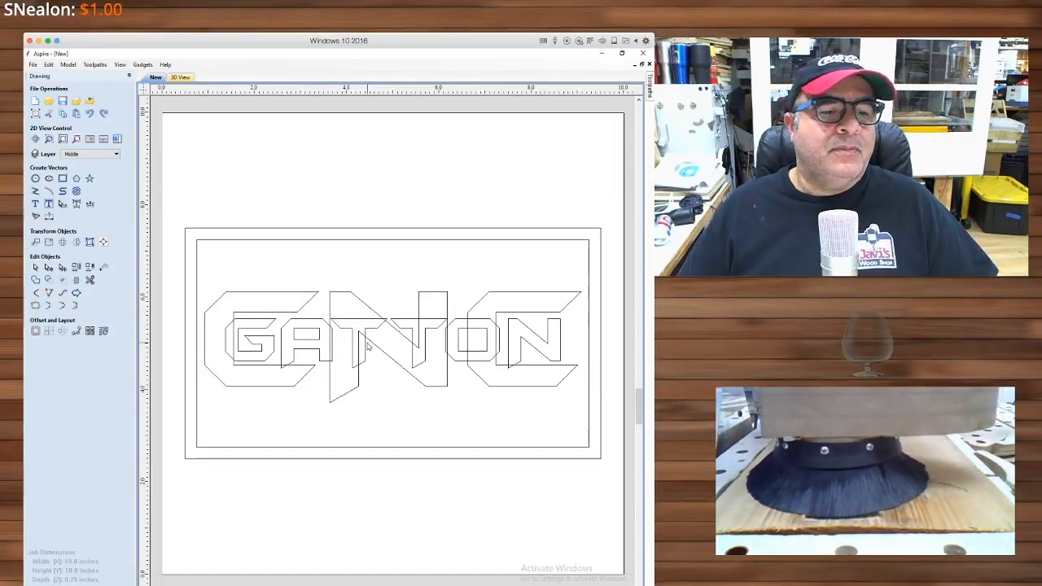
Step: Move the overlapping GATTON and CNC outlines to the Top layer
click(309, 358)
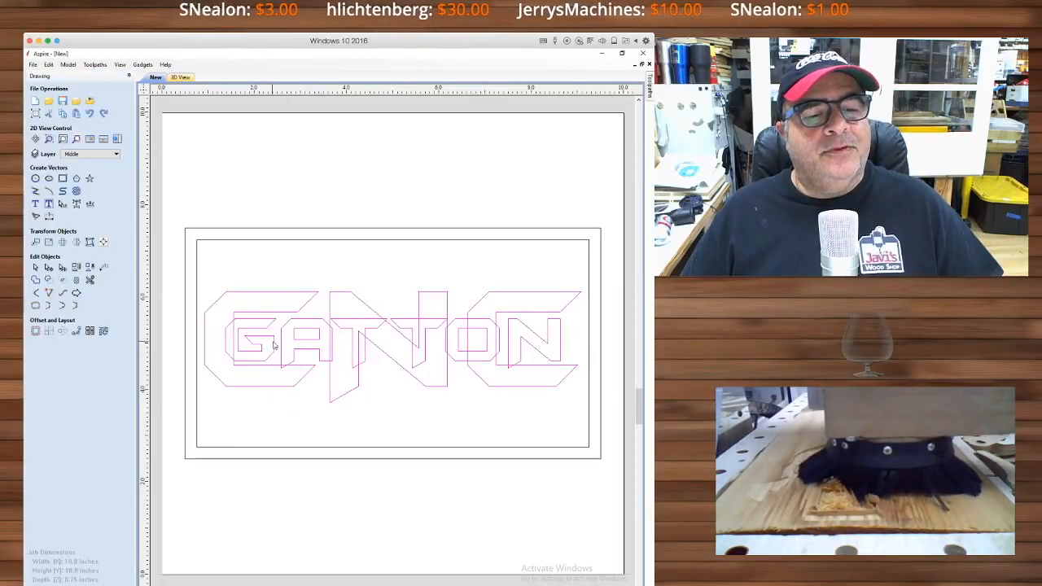
right_click(313, 358)
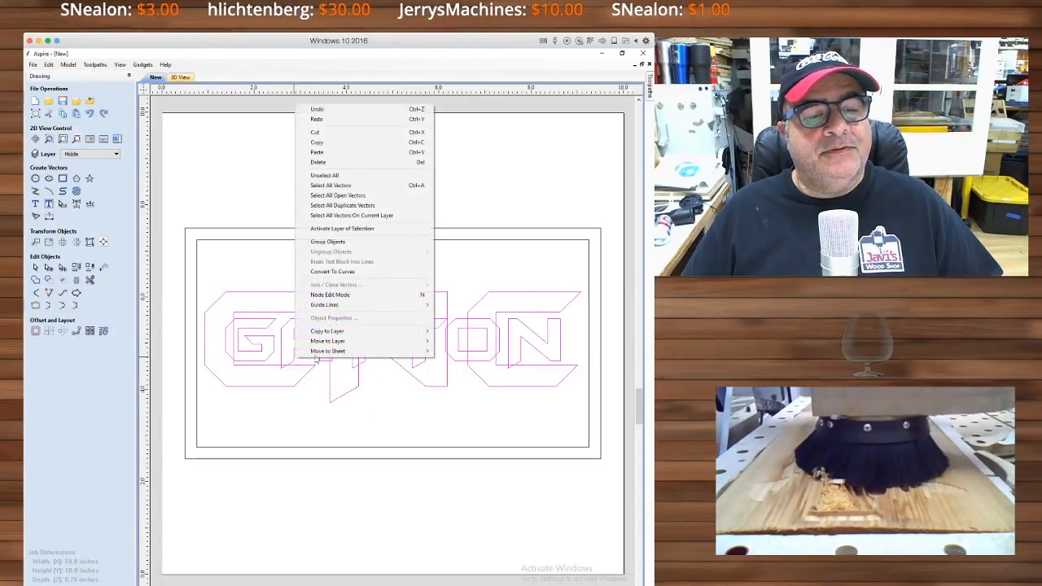
mouse_move(334, 341)
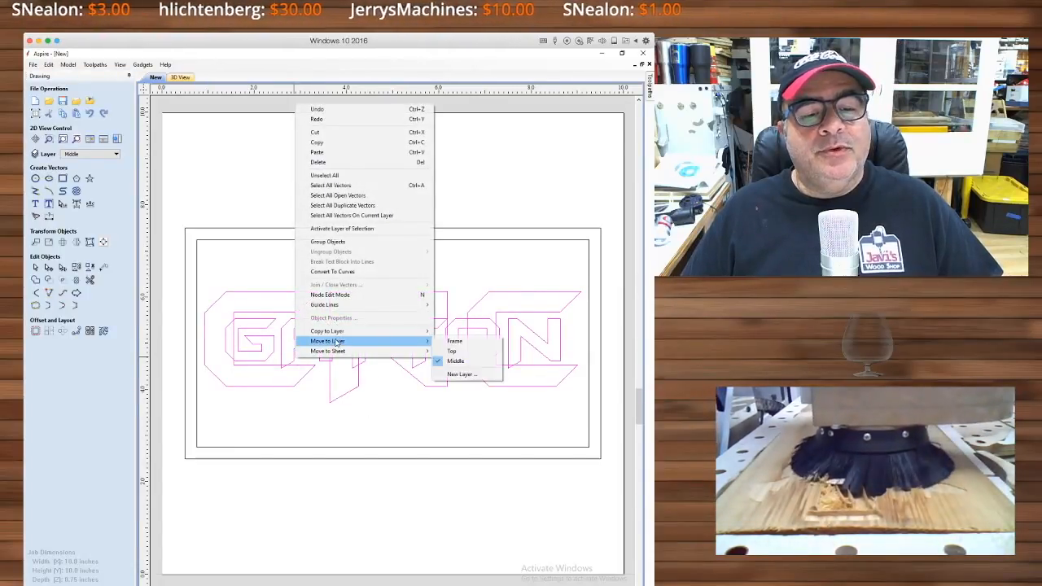
click(451, 352)
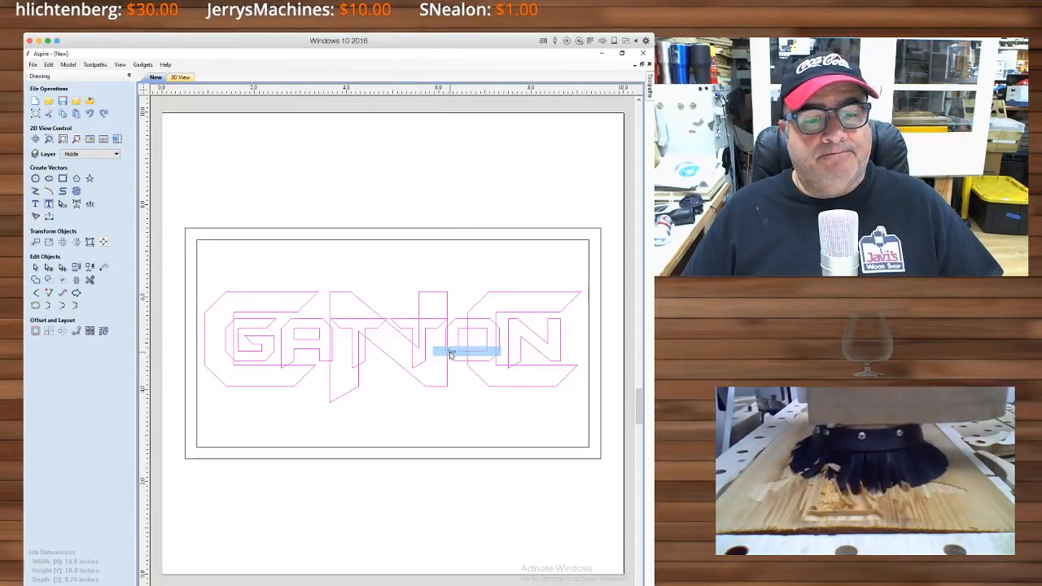
Step: Make the Top layer visible and copy its GATTON and CNC outlines to the Middle layer
click(90, 154)
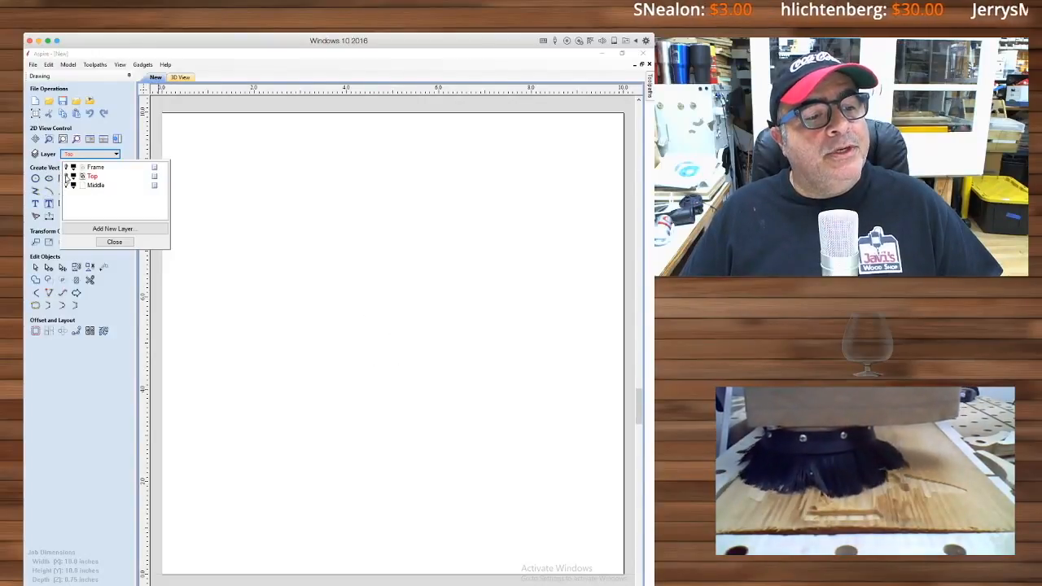
click(66, 186)
click(364, 410)
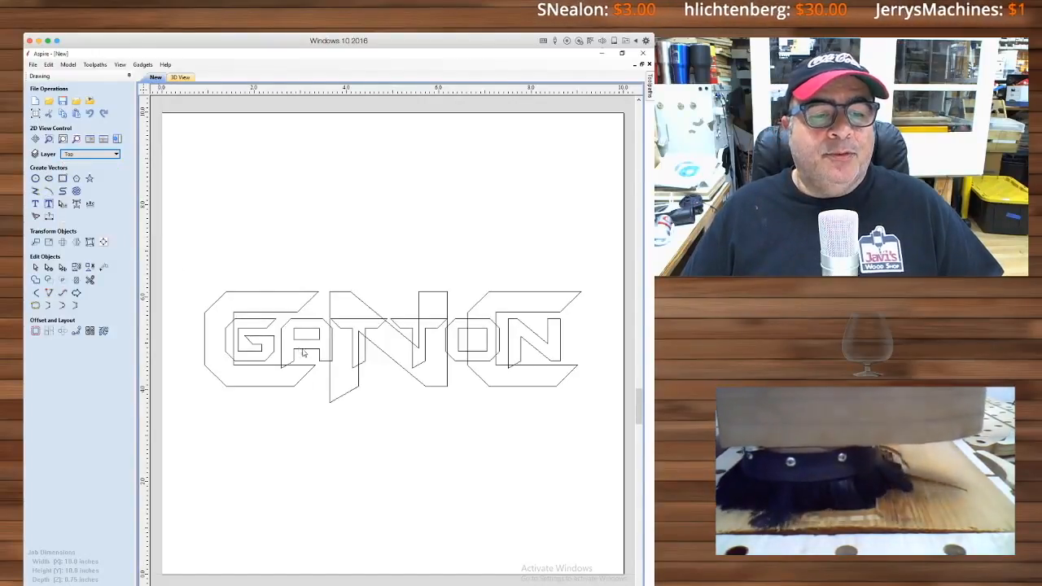
click(347, 366)
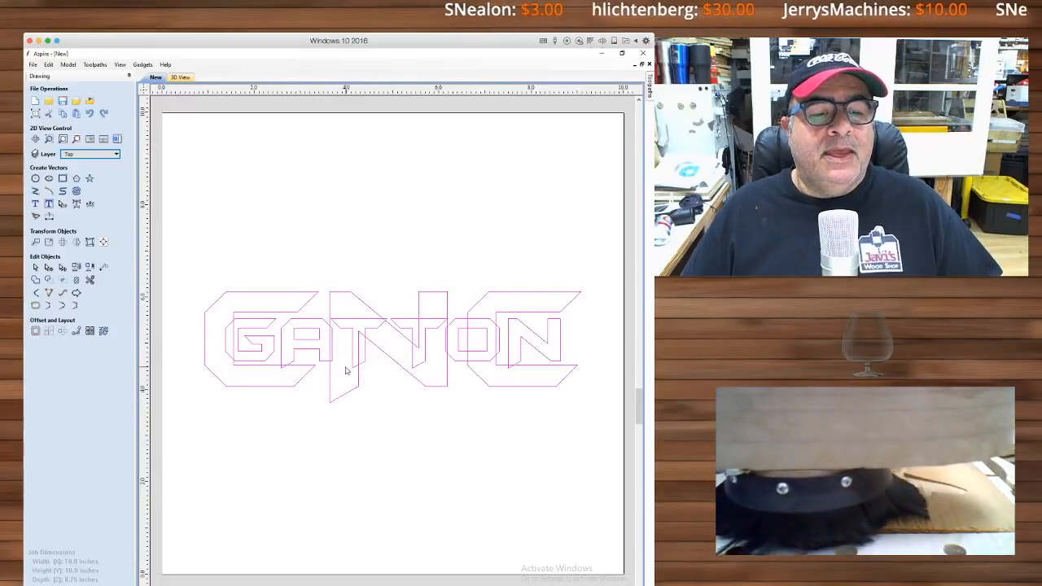
right_click(330, 364)
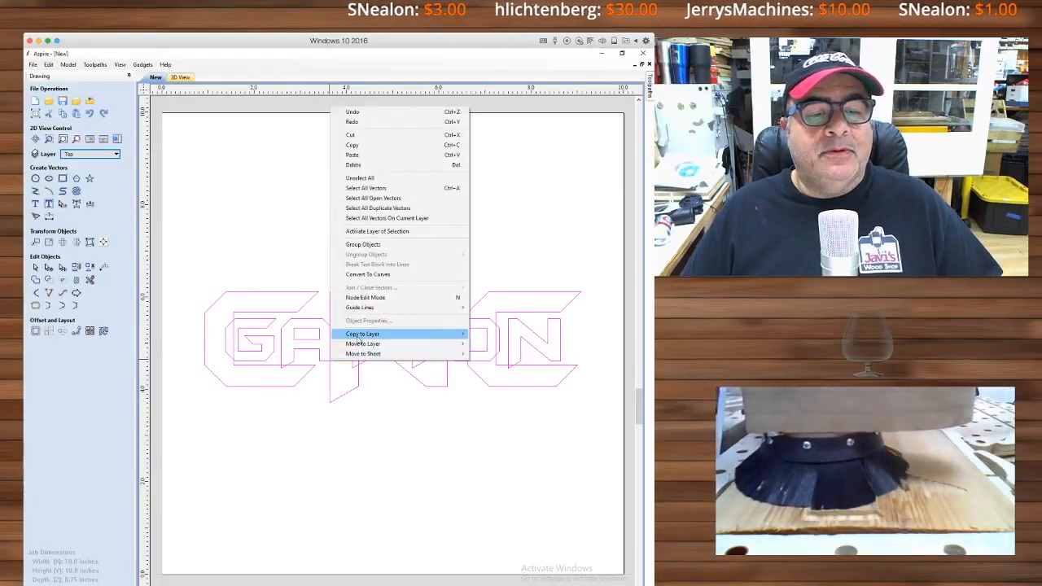
mouse_move(462, 344)
click(491, 353)
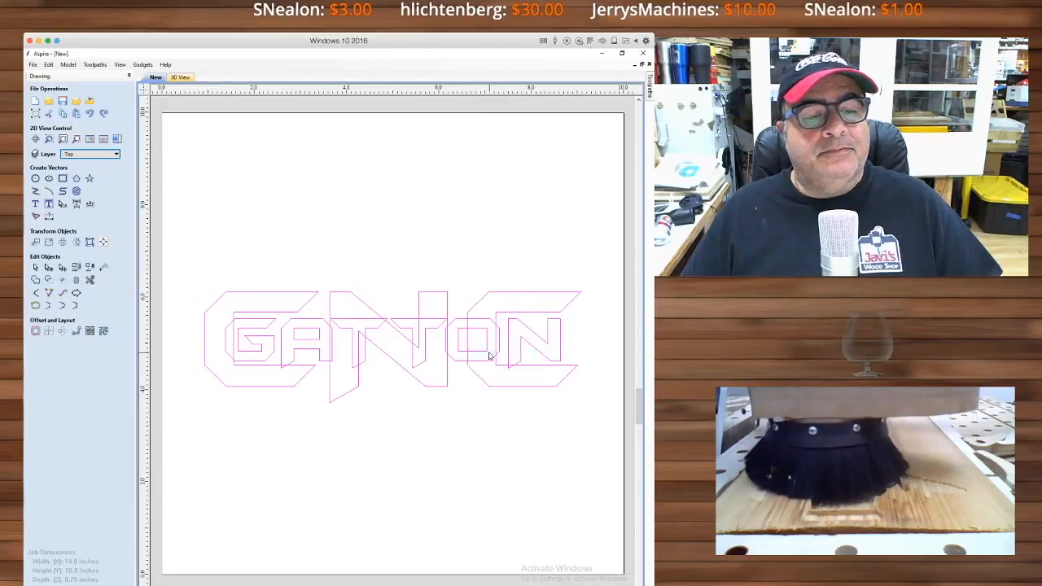
Step: Show the Top and Middle layers one at a time to examine the outlines on each, leaving both hidden
click(91, 154)
click(66, 186)
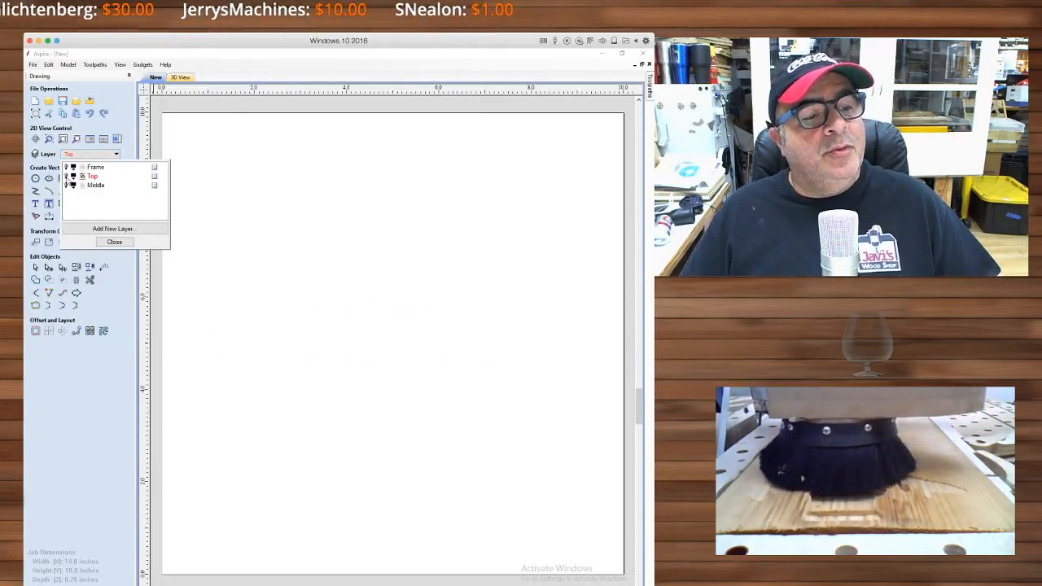
click(66, 176)
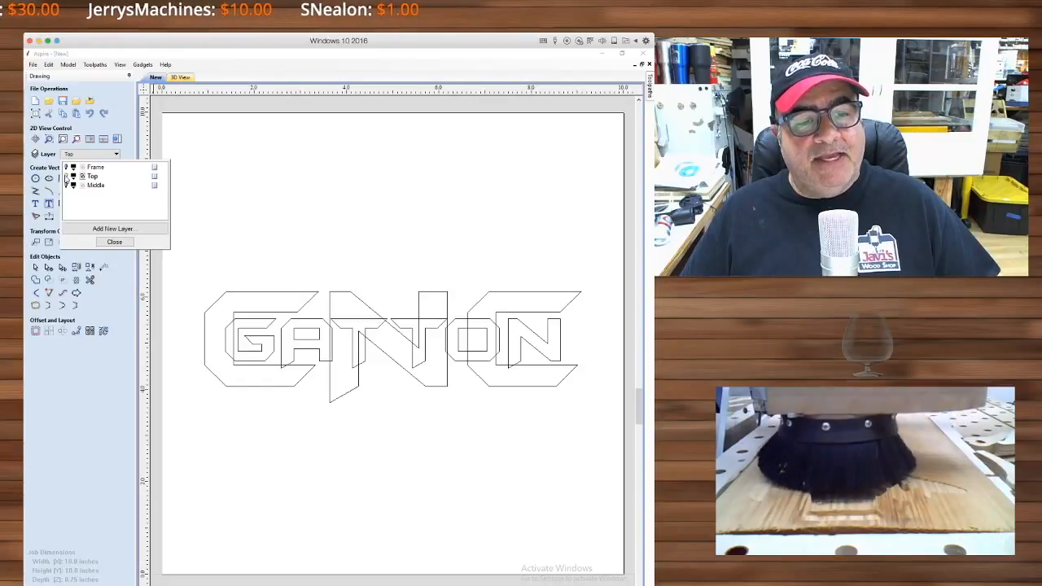
click(66, 177)
click(66, 186)
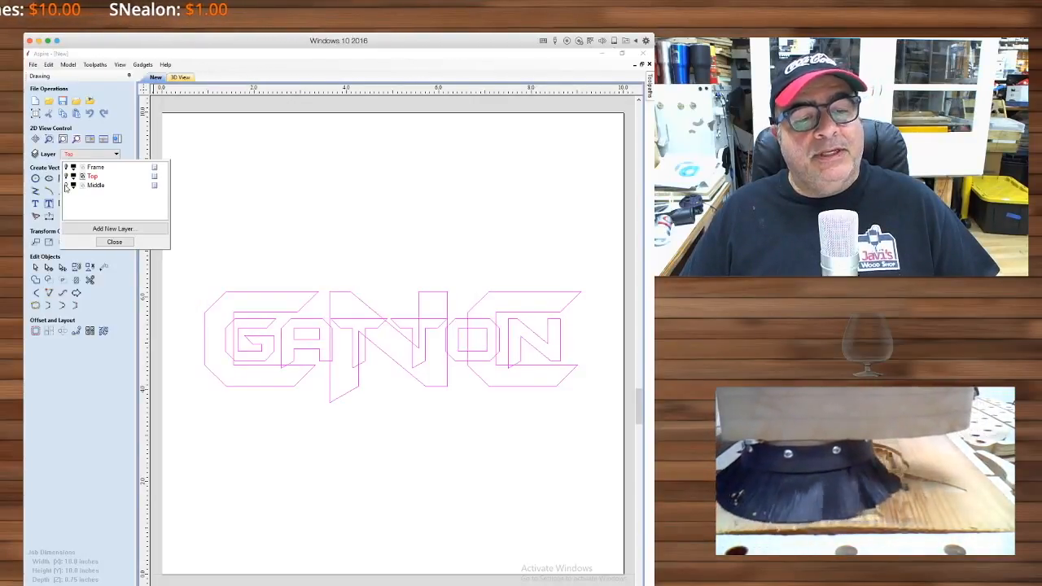
click(66, 185)
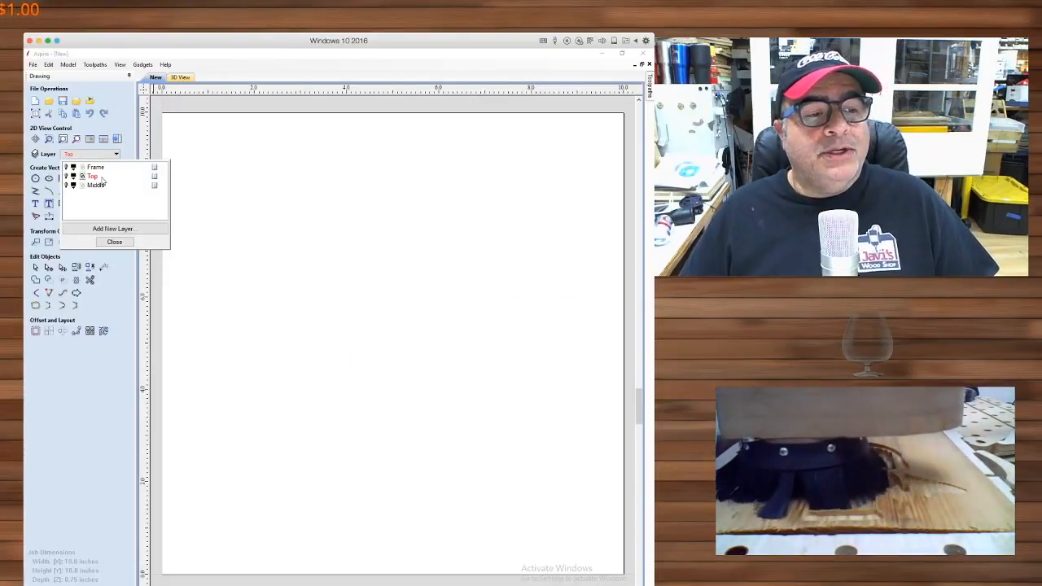
Step: Make Middle the active layer, show only the Top layer, and delete the CNC outlines from it, keeping GATTON
click(95, 186)
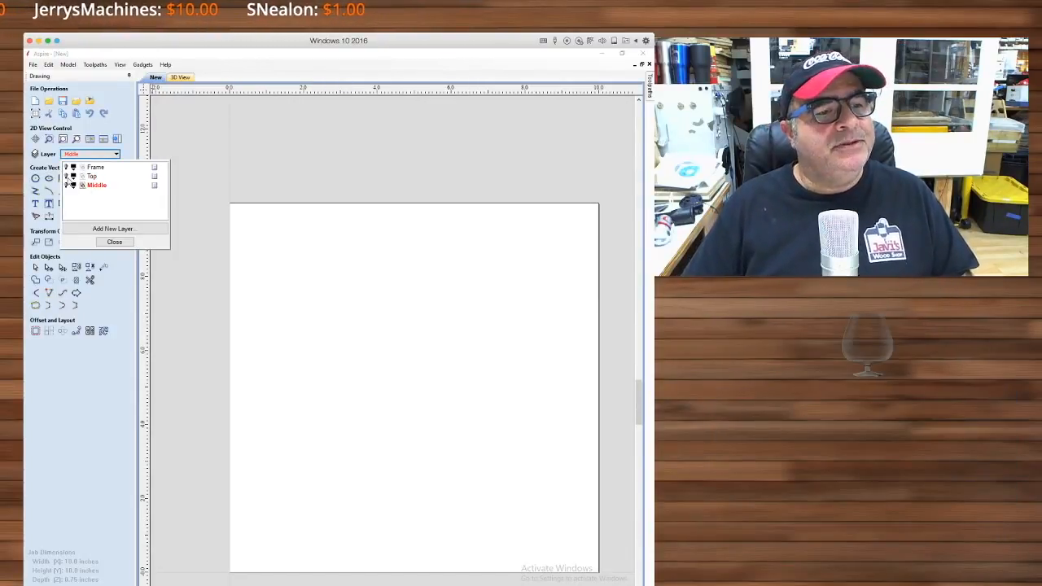
click(66, 185)
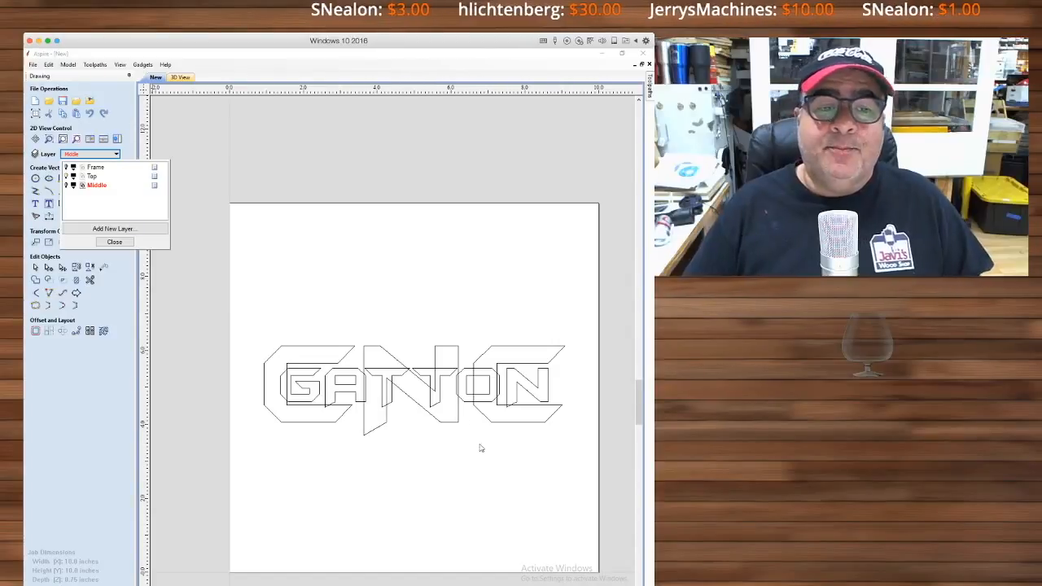
click(388, 421)
drag(520, 443, 314, 419)
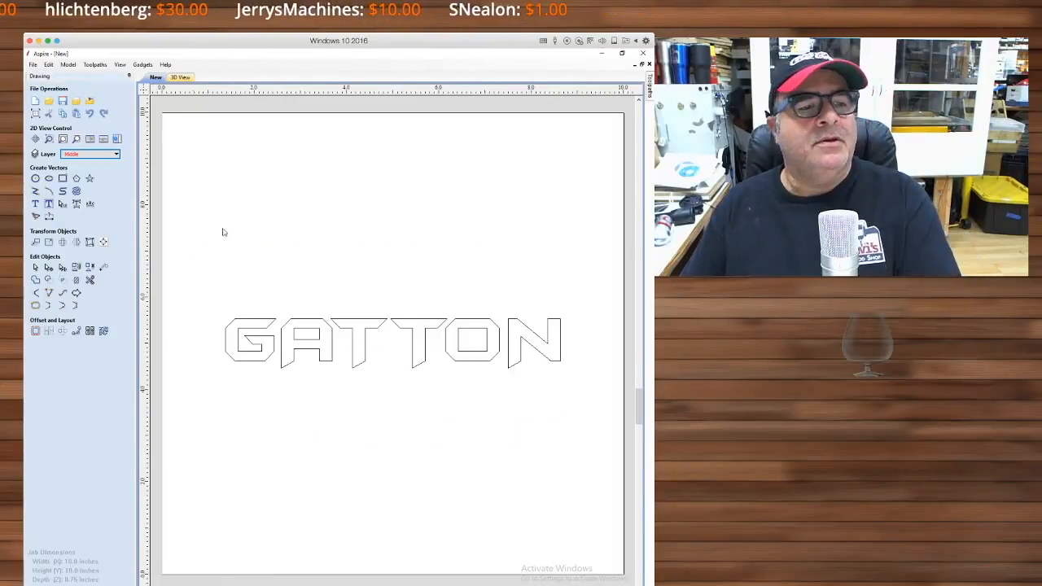
Step: Make the Frame layer visible together with the GATTON lettering
click(78, 156)
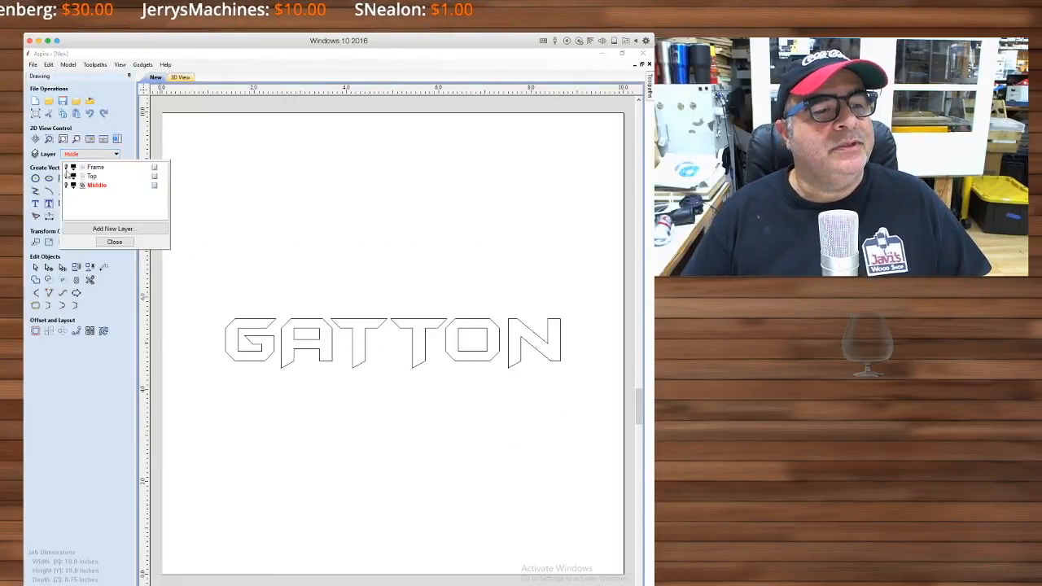
click(66, 168)
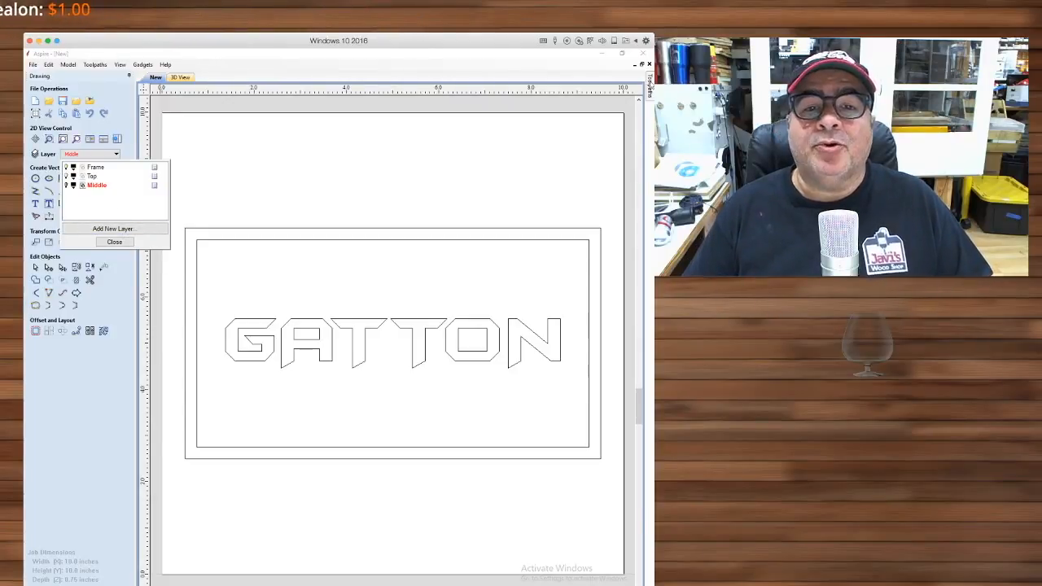
click(114, 242)
Step: Calculate a pocket toolpath with a 0.25 inch cut depth between the GATTON lettering and the inner frame rectangle
mouse_move(649, 91)
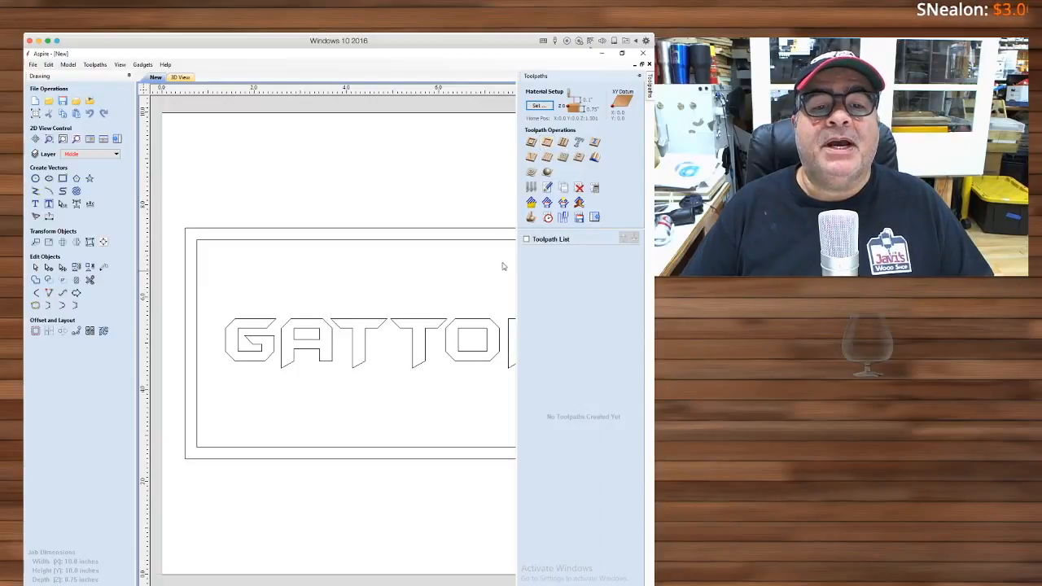
click(548, 142)
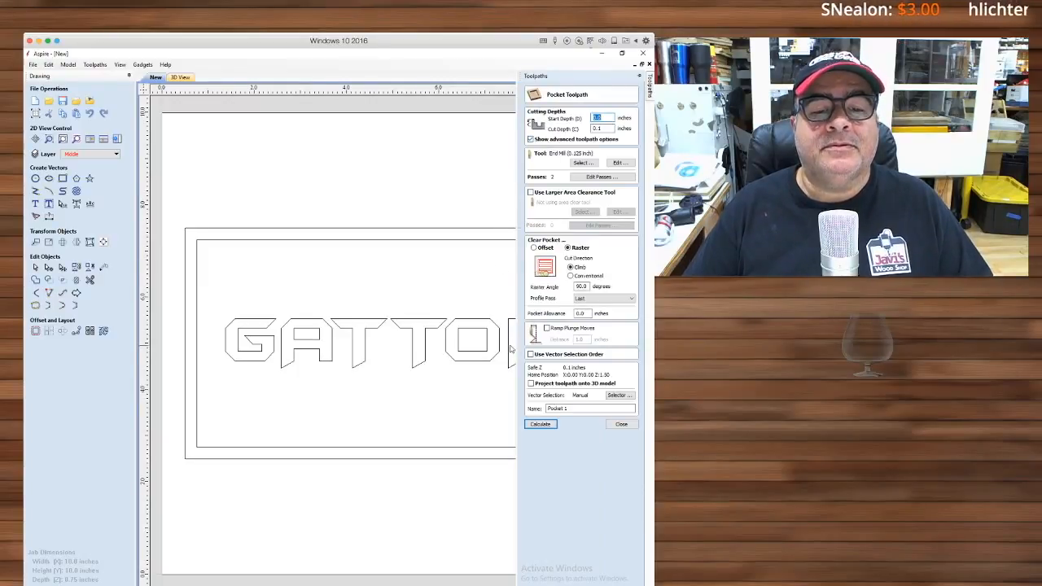
click(402, 332)
shift+click(368, 239)
text(0.25)
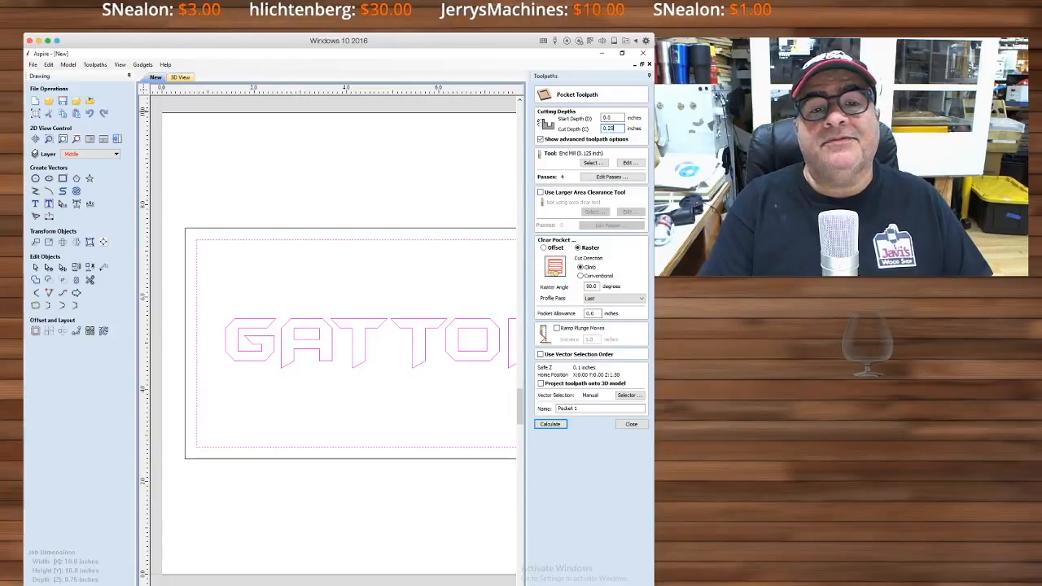
click(557, 426)
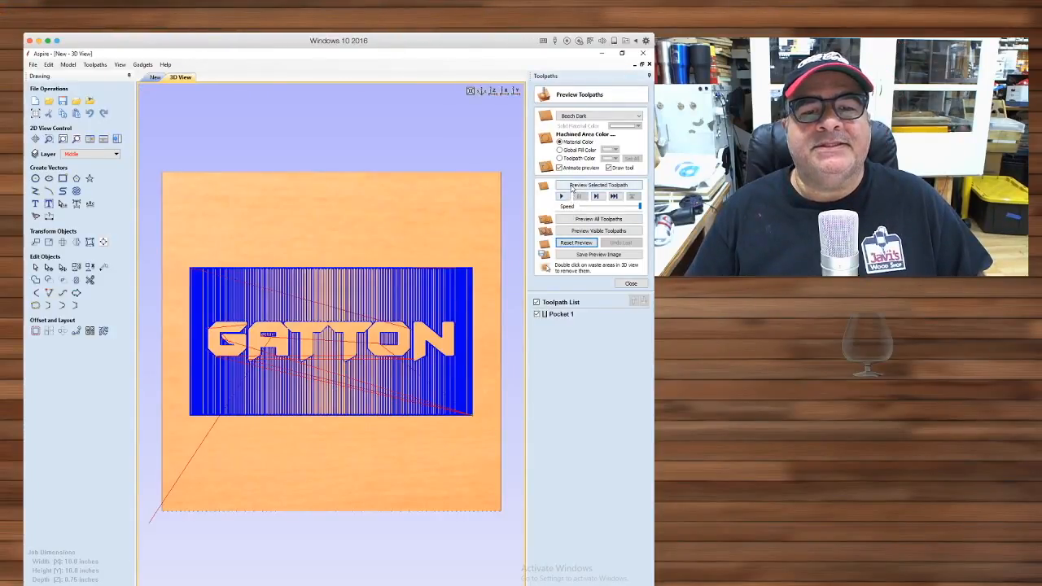
Step: Preview the GATTON pocket toolpath on the material and inspect the carved result from several angles
click(573, 186)
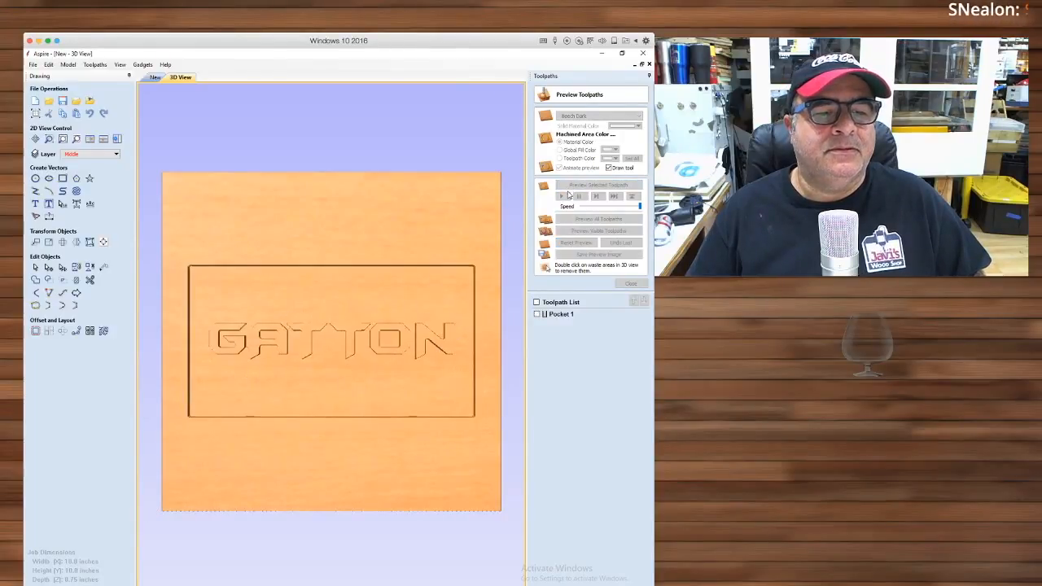
drag(442, 466, 378, 343)
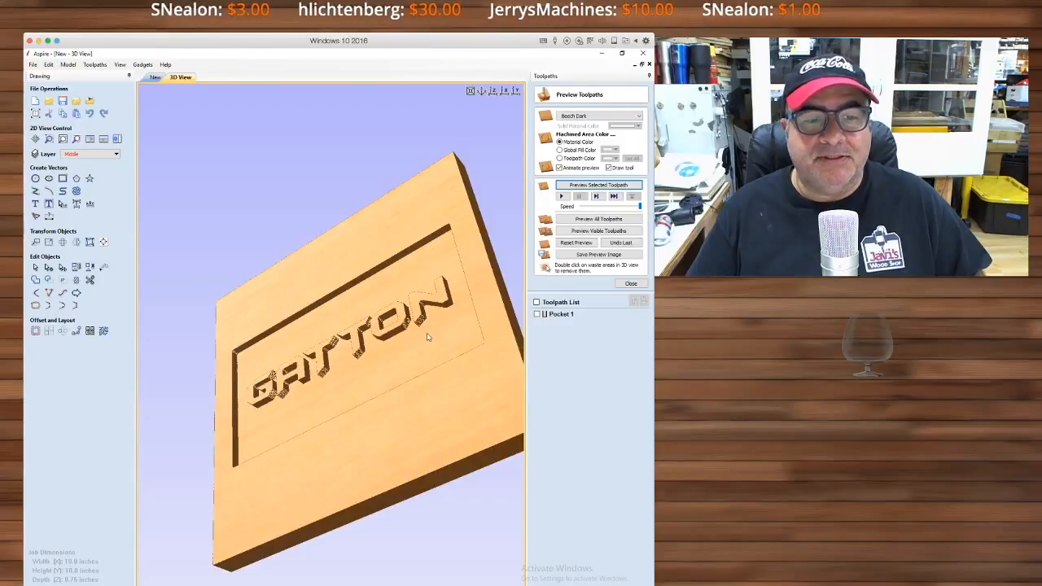
drag(438, 285, 298, 411)
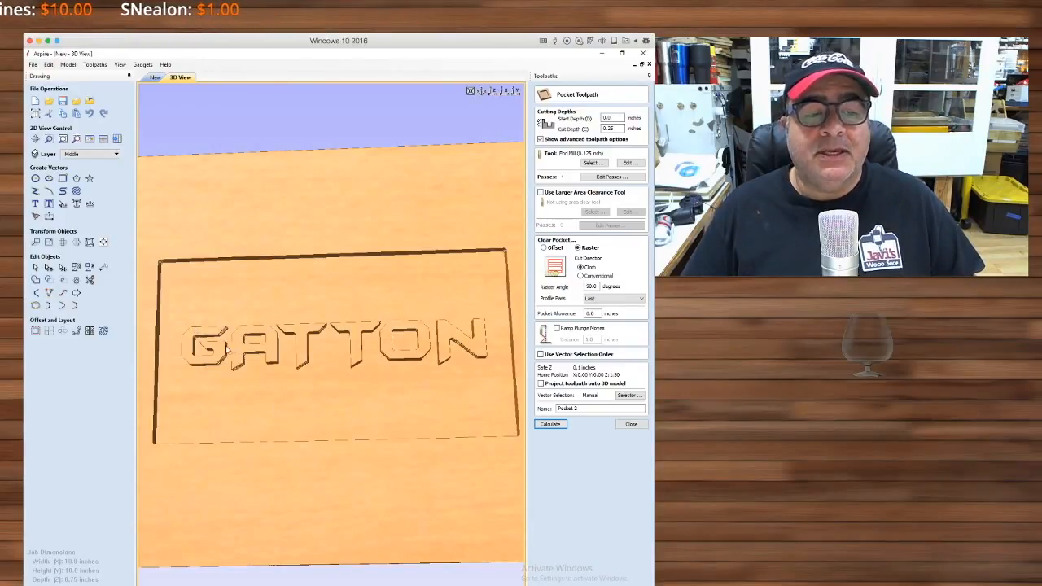
scroll(460, 350, up, 3)
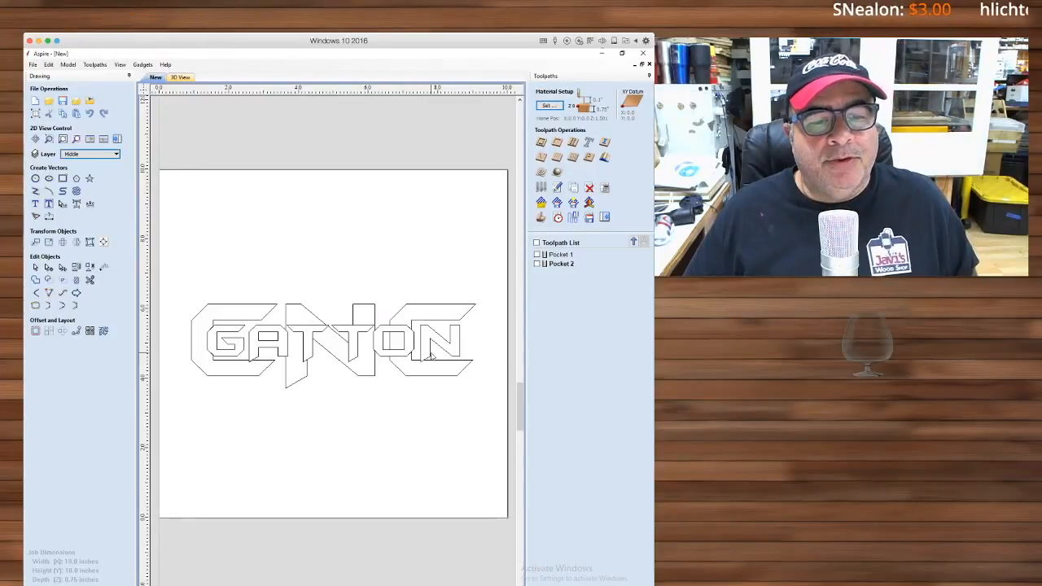
scroll(433, 359, right, 1)
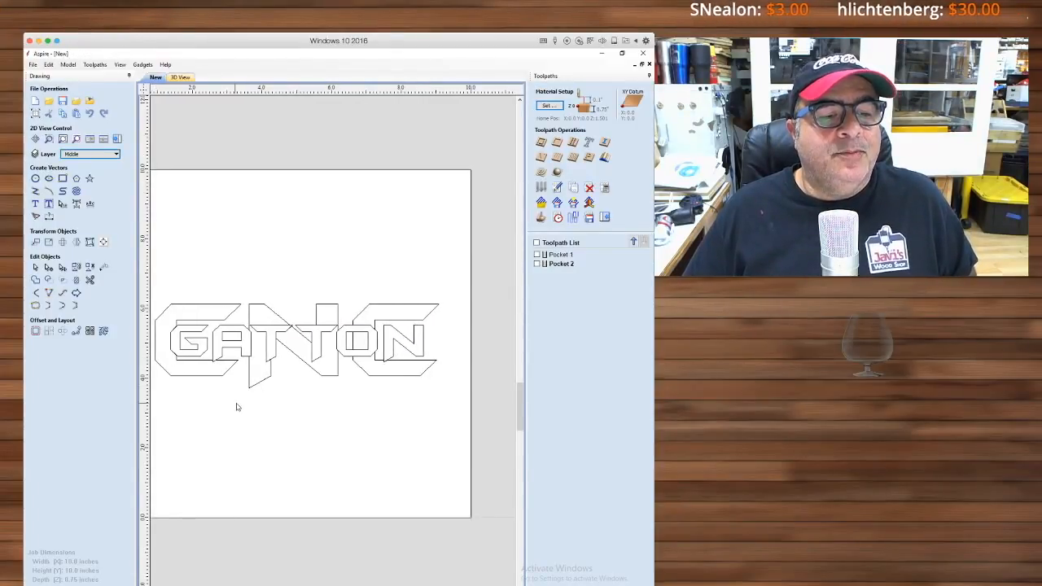
scroll(238, 406, left, 1)
scroll(236, 405, right, 1)
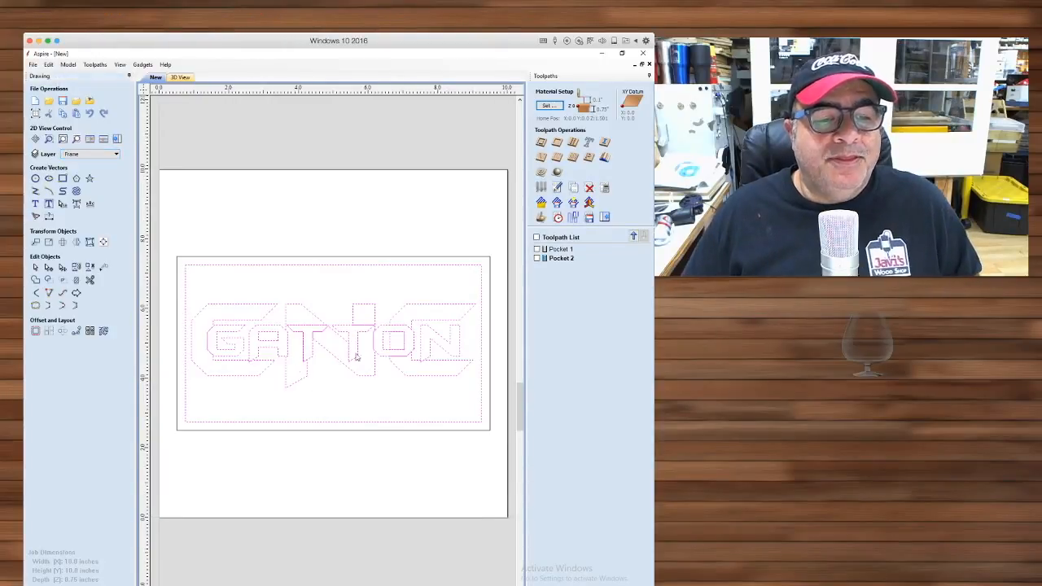
Step: Examine the Pocket 2 toolpath around the overlapping lettering up close and preview all toolpaths on the material
scroll(335, 350, right, 1)
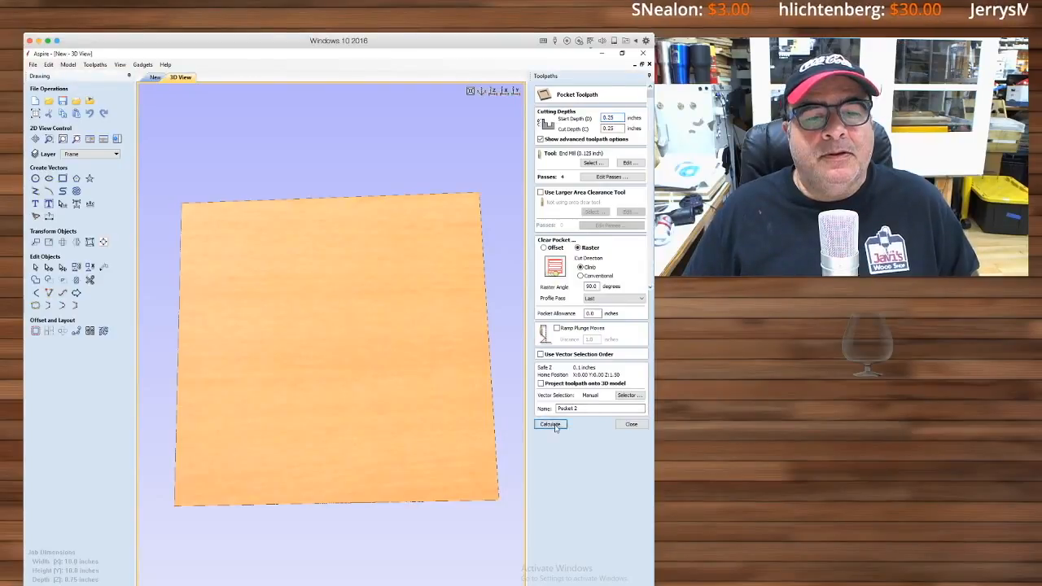
scroll(319, 342, up, 3)
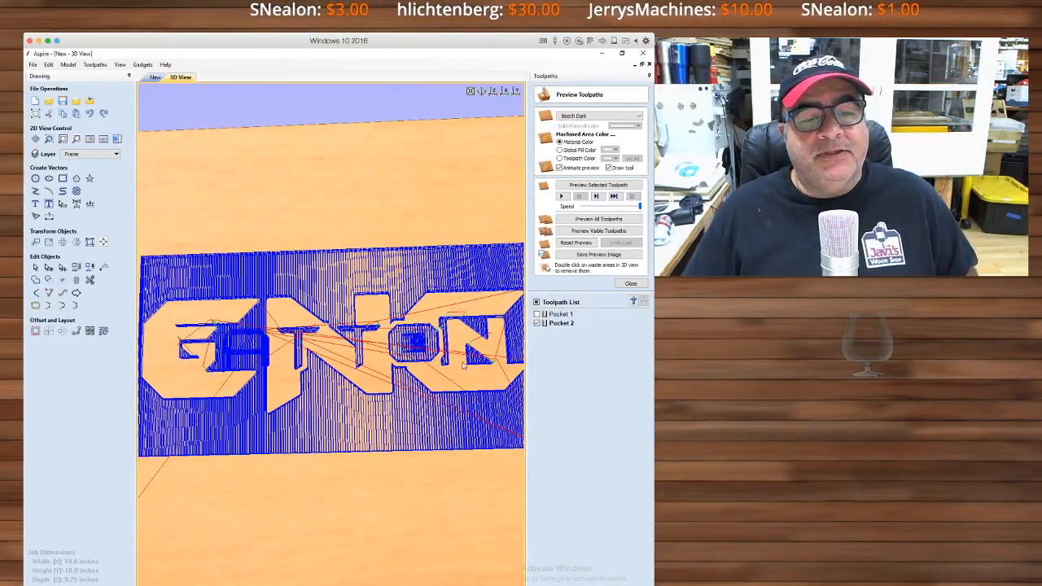
scroll(464, 363, up, 5)
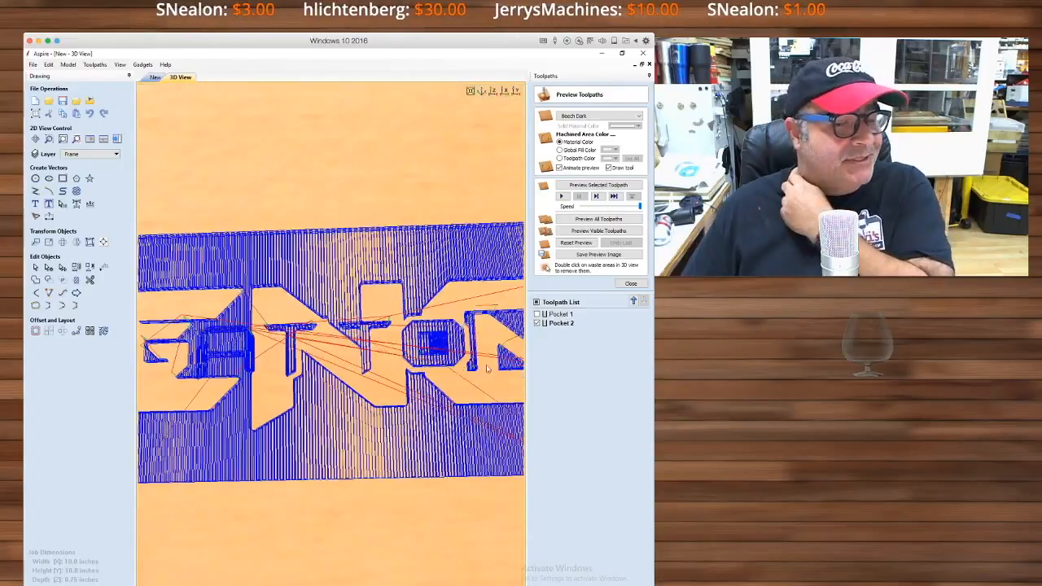
scroll(326, 371, down, 4)
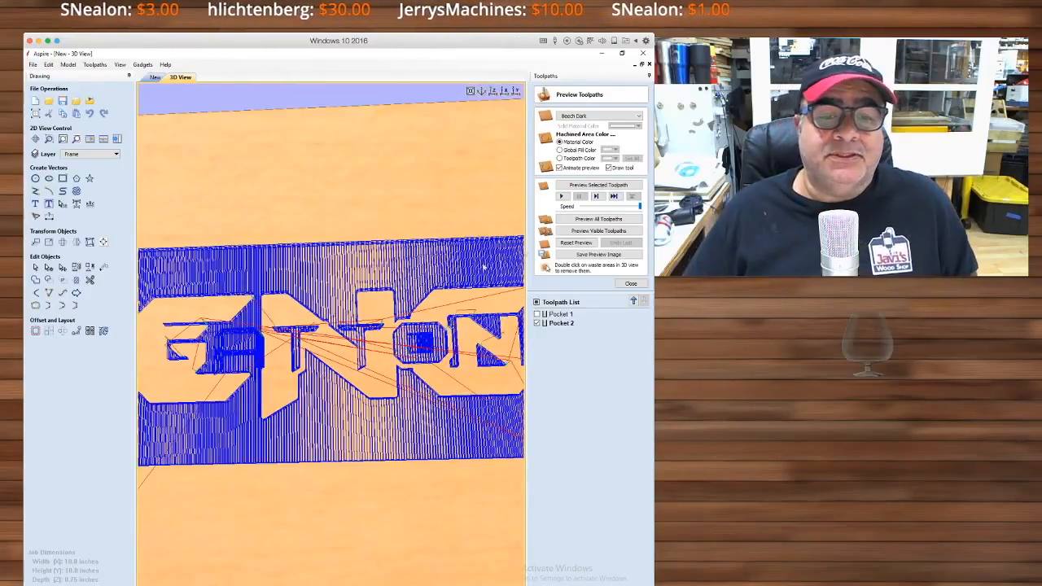
click(586, 220)
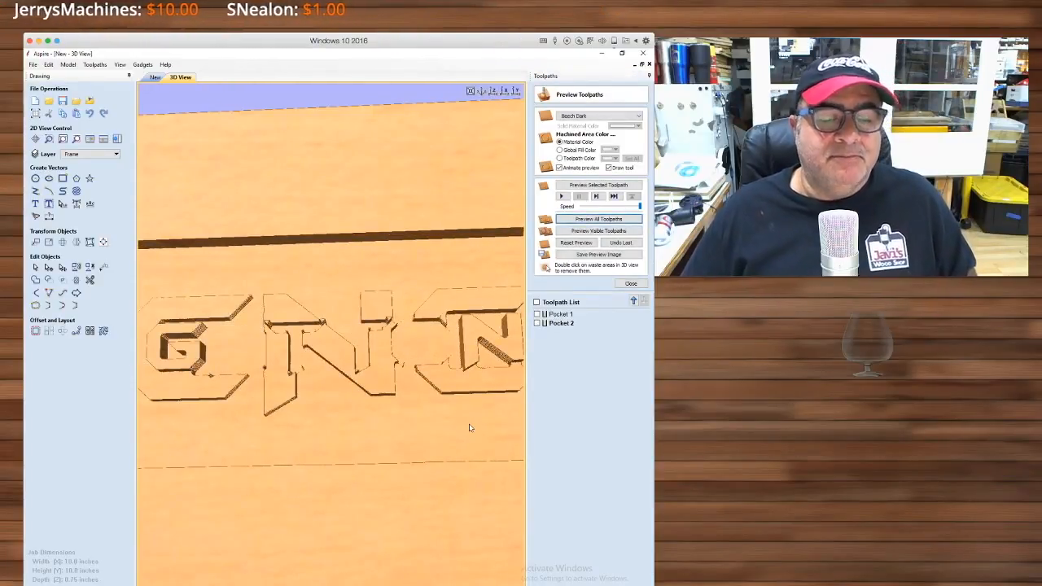
Step: Weld the overlapping GATTON and CNC outlines into one combined lettering shape in the 2D drawing
click(155, 77)
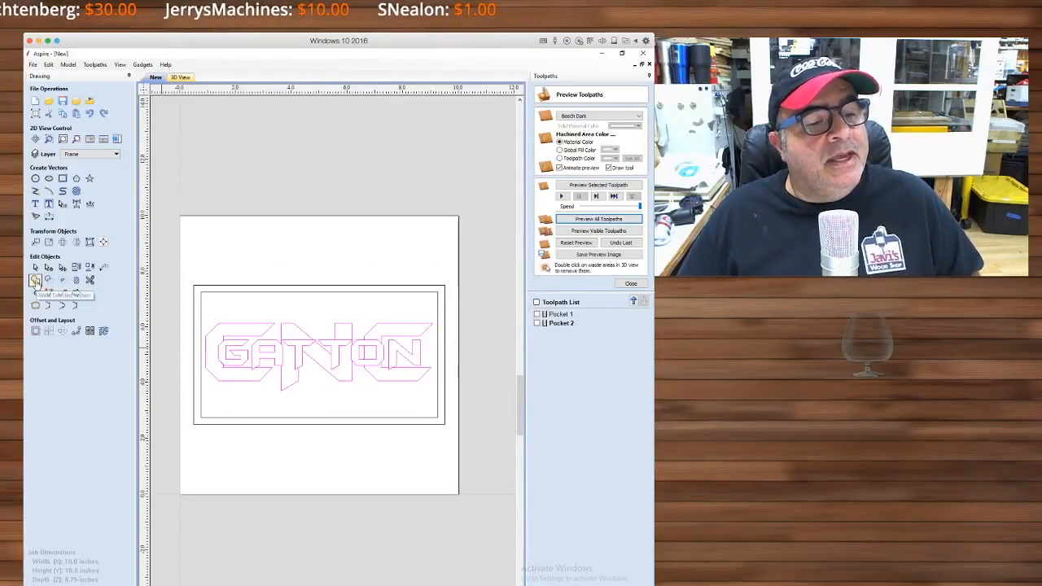
key(ctrl+a)
click(35, 282)
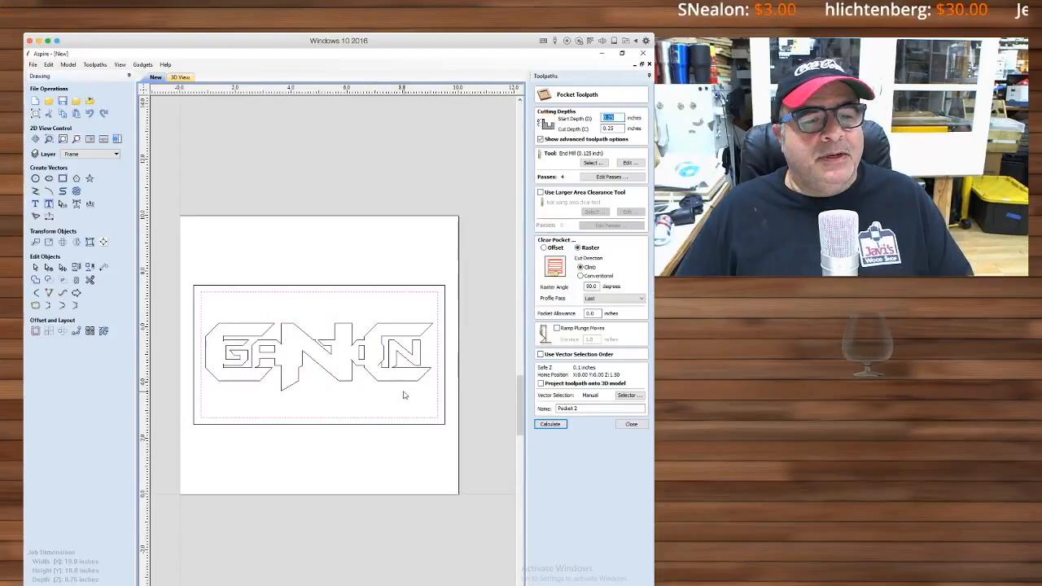
Step: Recalculate Pocket 2 between the welded lettering and the inner frame rectangle, with 0.25 inch start depth and 0.25 inch cut depth
shift+click(393, 380)
click(418, 422)
drag(419, 421, 217, 321)
click(550, 423)
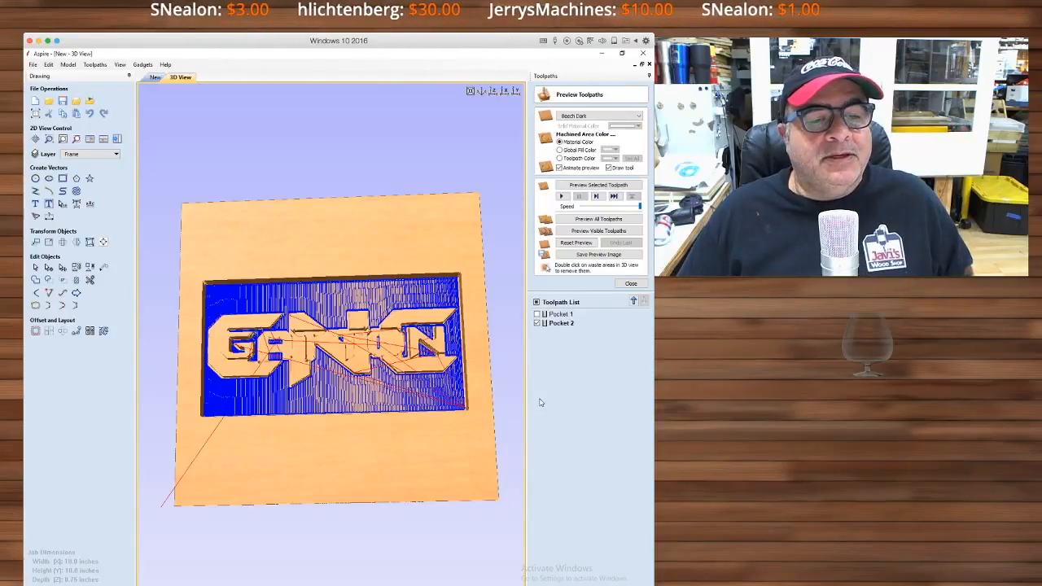
Step: Preview all toolpaths on the material and compare the Pocket 1 and Pocket 2 paths by showing each one separately
click(563, 220)
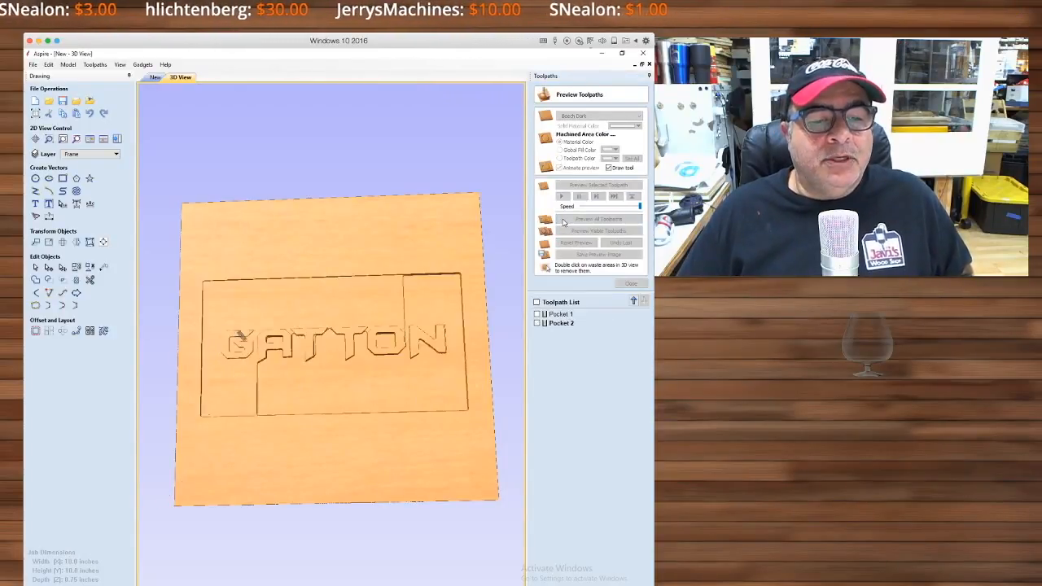
drag(332, 273, 368, 355)
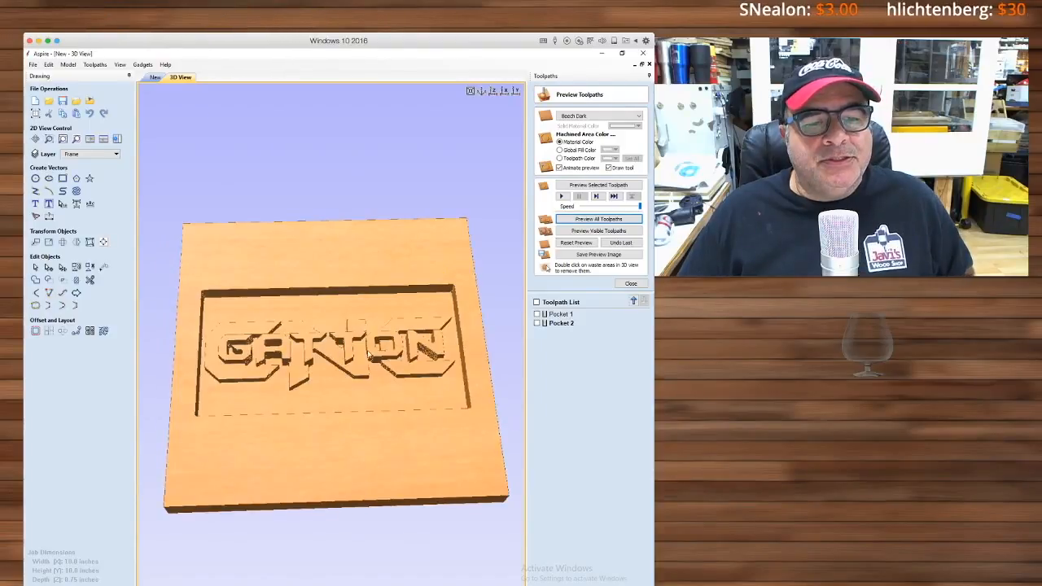
click(537, 323)
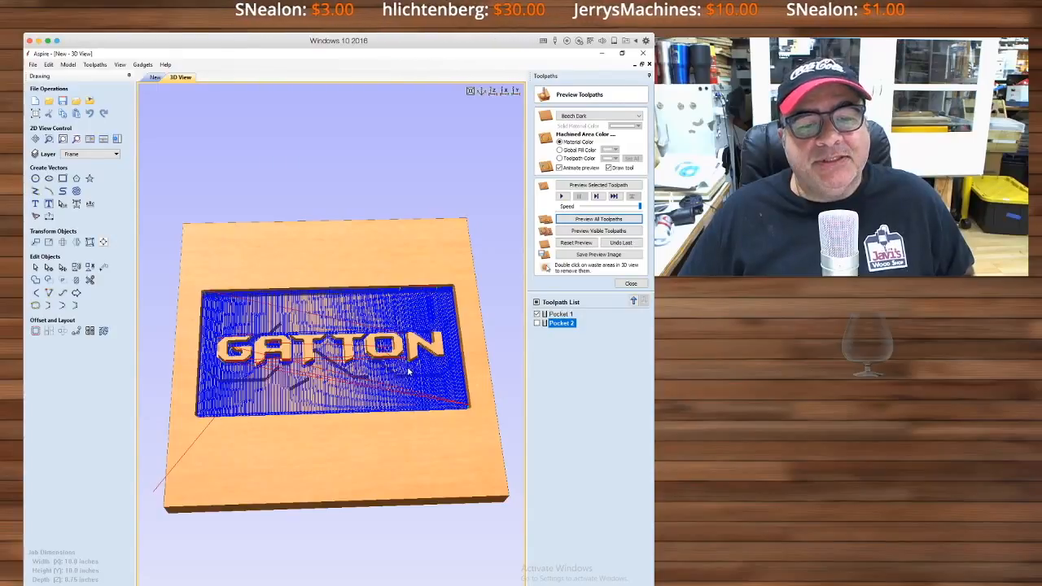
click(537, 314)
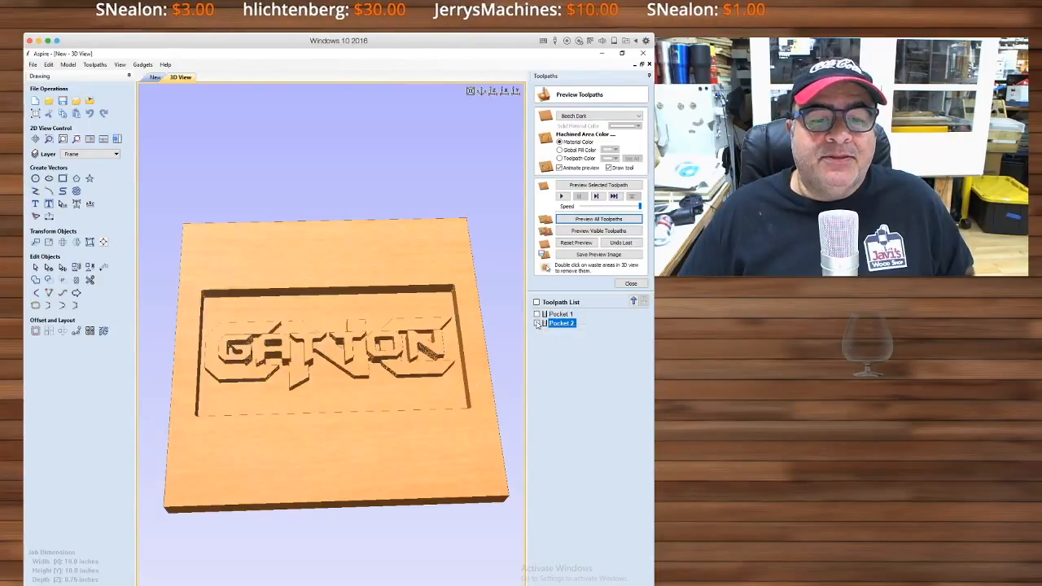
click(537, 324)
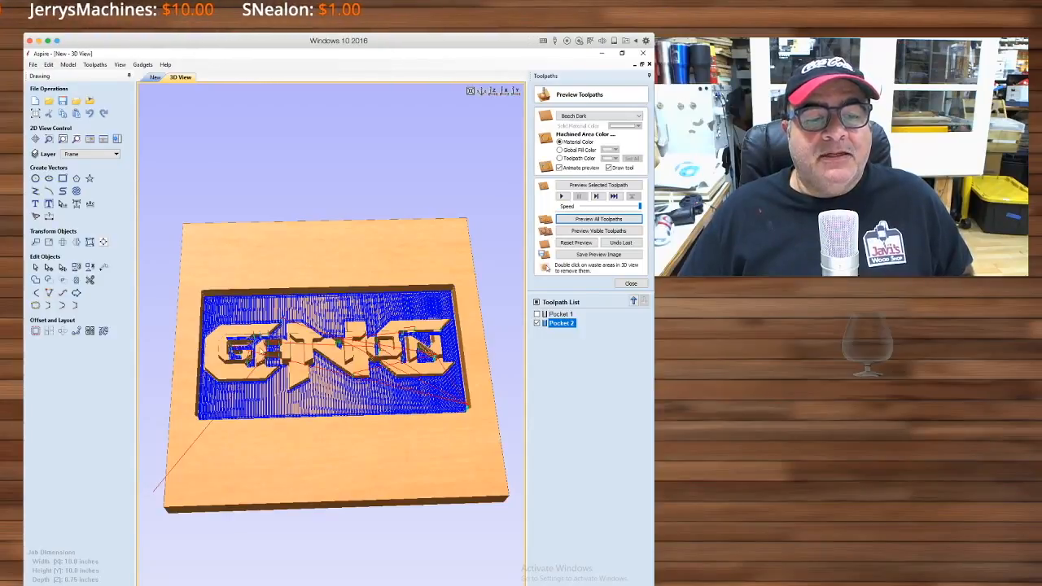
drag(399, 358, 400, 382)
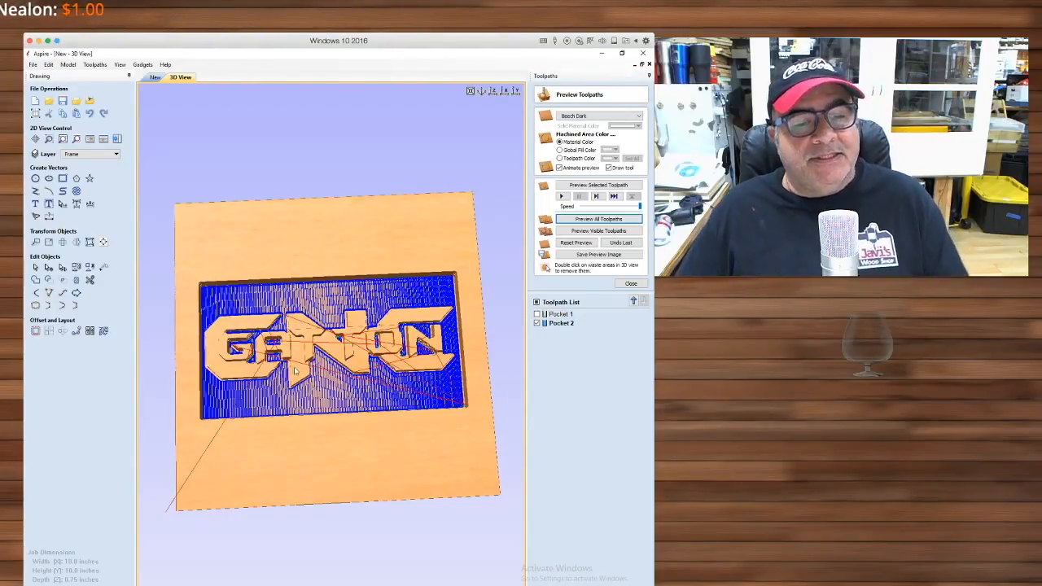